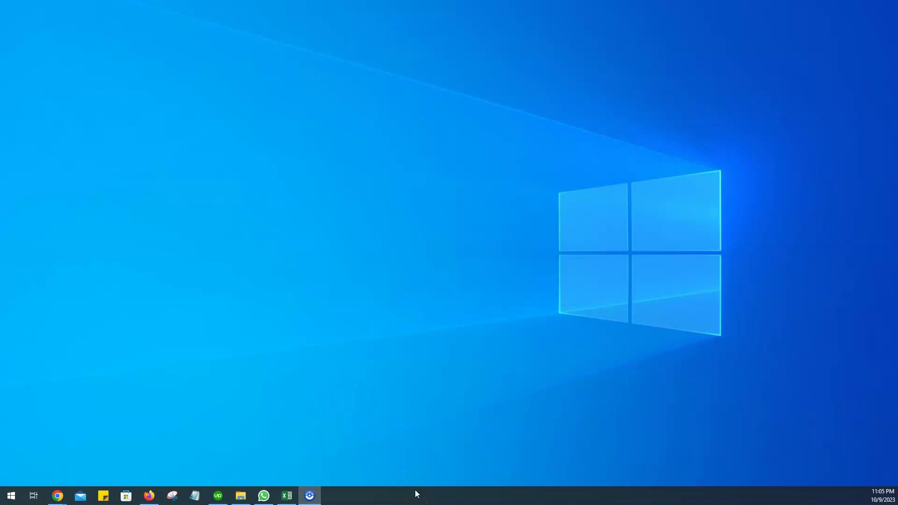
# Bring up the taskbar context menu again after Task Manager briefly opens and closes
pyautogui.rightClick(416, 493)
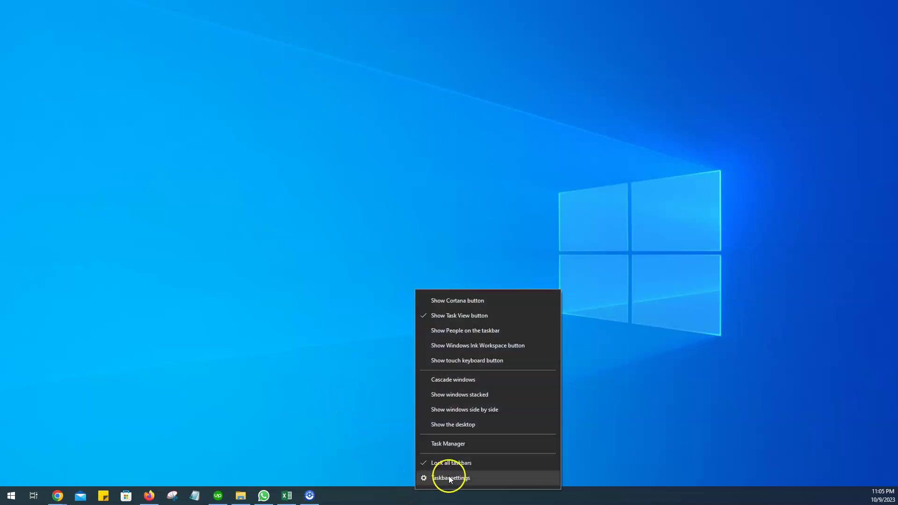
pyautogui.click(482, 444)
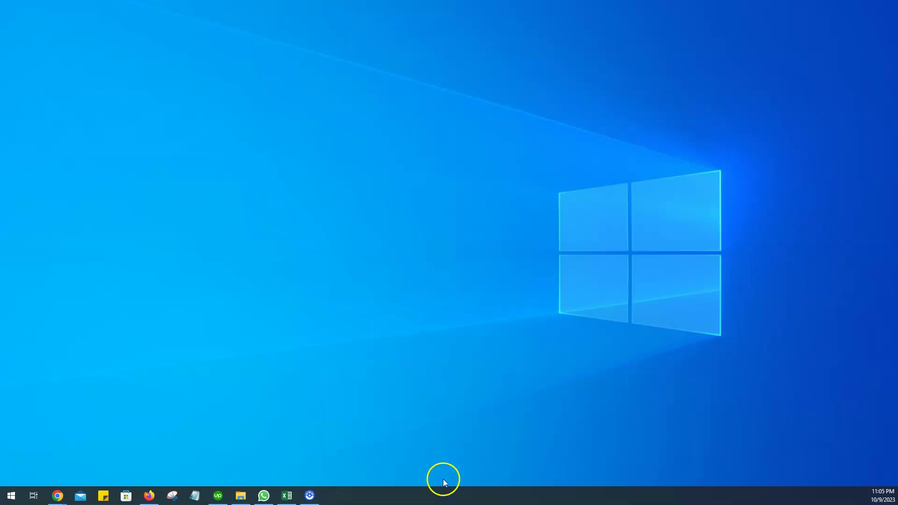
pyautogui.rightClick(437, 491)
pyautogui.rightClick(457, 494)
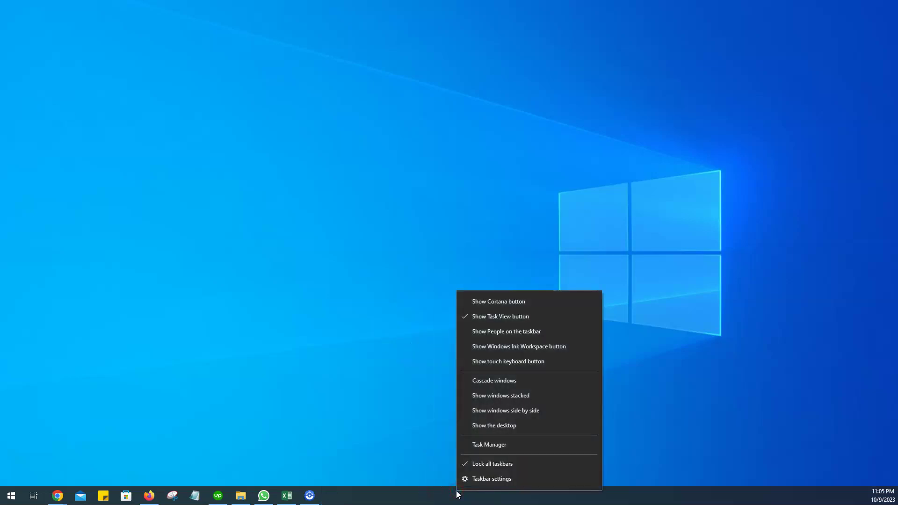
# Launch Task Manager, maximize its window and show the Startup apps list
pyautogui.click(494, 448)
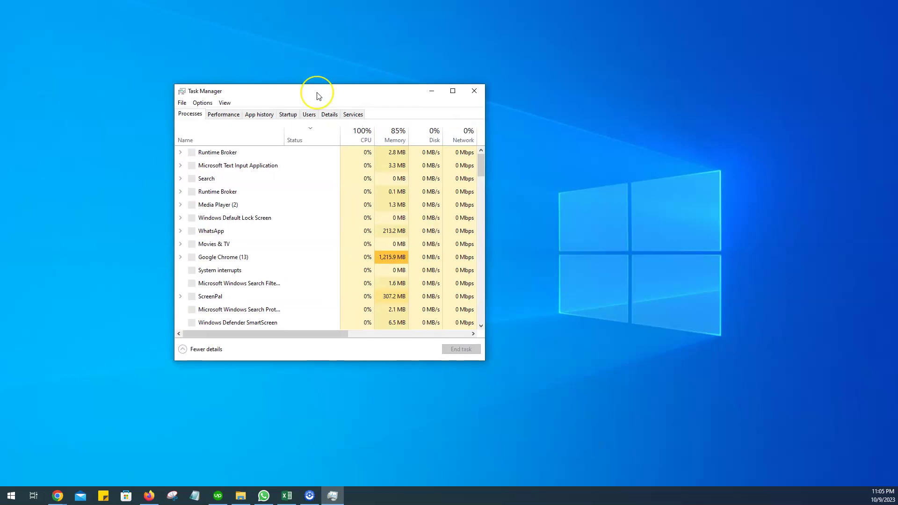
pyautogui.doubleClick(316, 95)
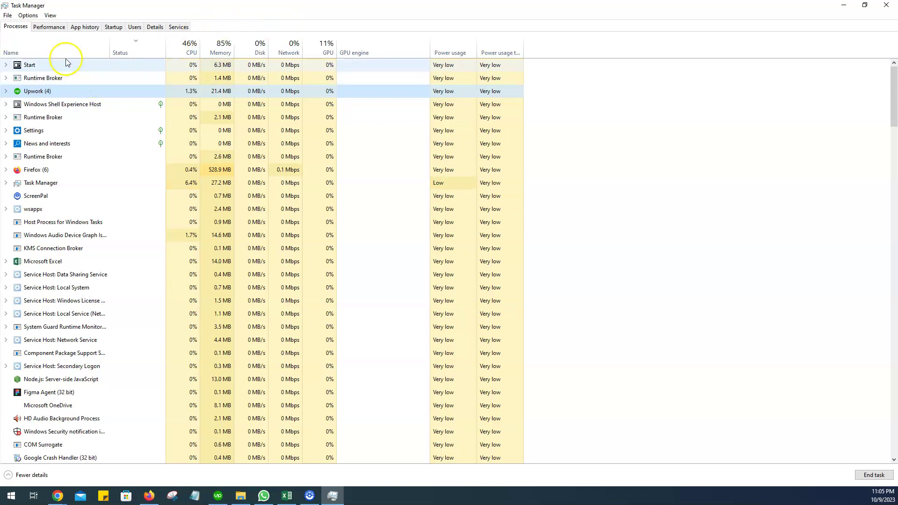
pyautogui.click(109, 28)
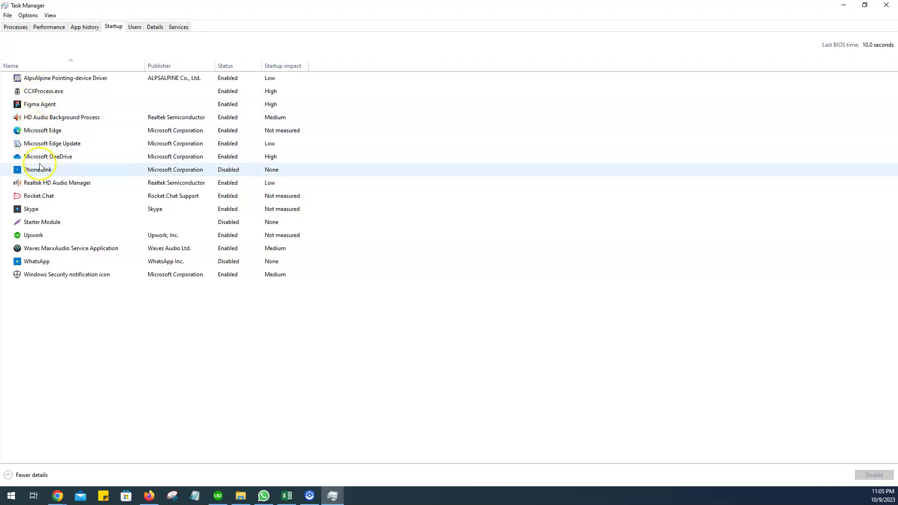
# Disable Skype as a startup app
pyautogui.click(34, 215)
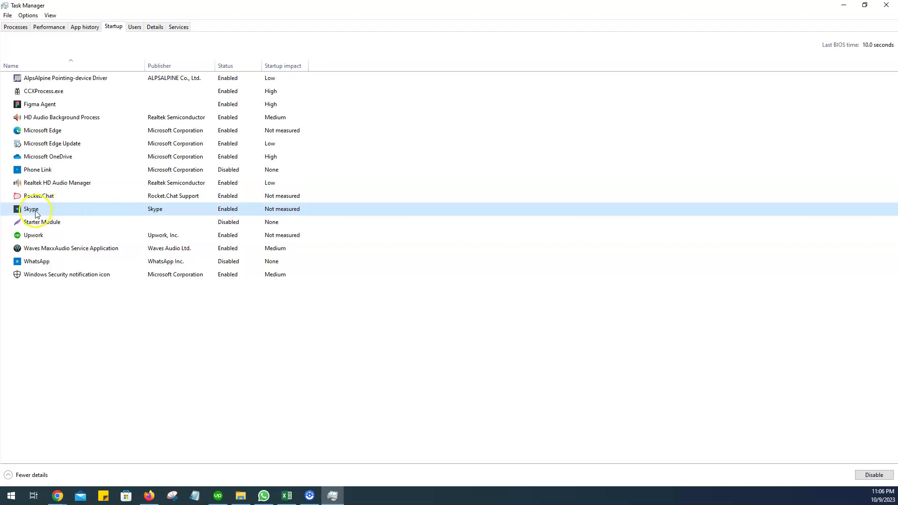
pyautogui.click(871, 476)
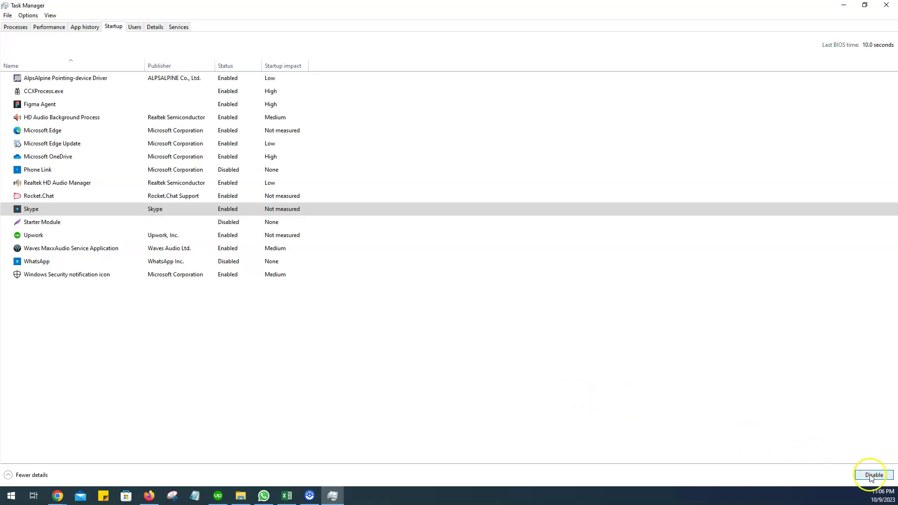
pyautogui.click(873, 475)
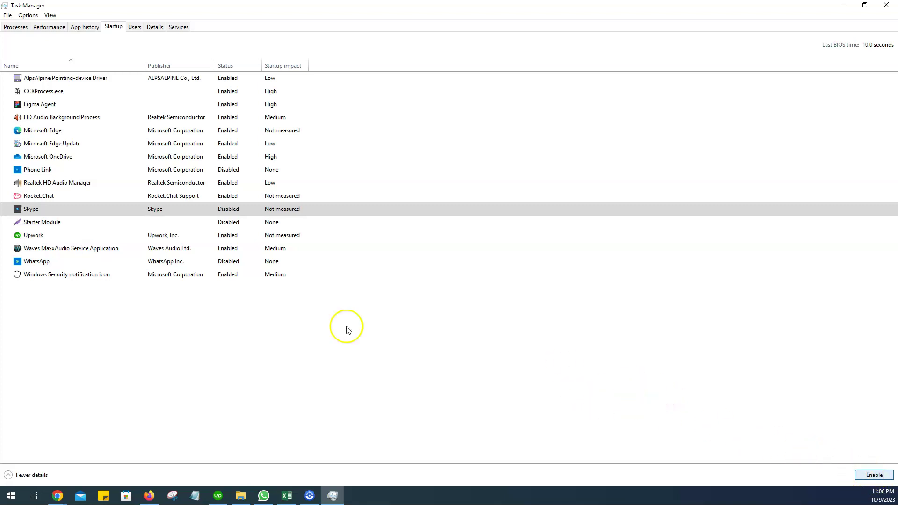
pyautogui.click(25, 223)
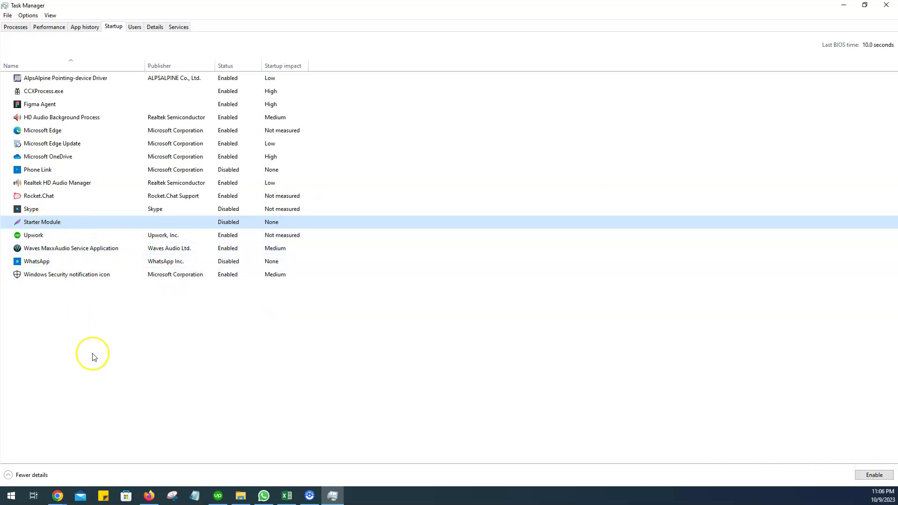
# Disable Upwork as a startup app and check the WhatsApp entry
pyautogui.click(36, 239)
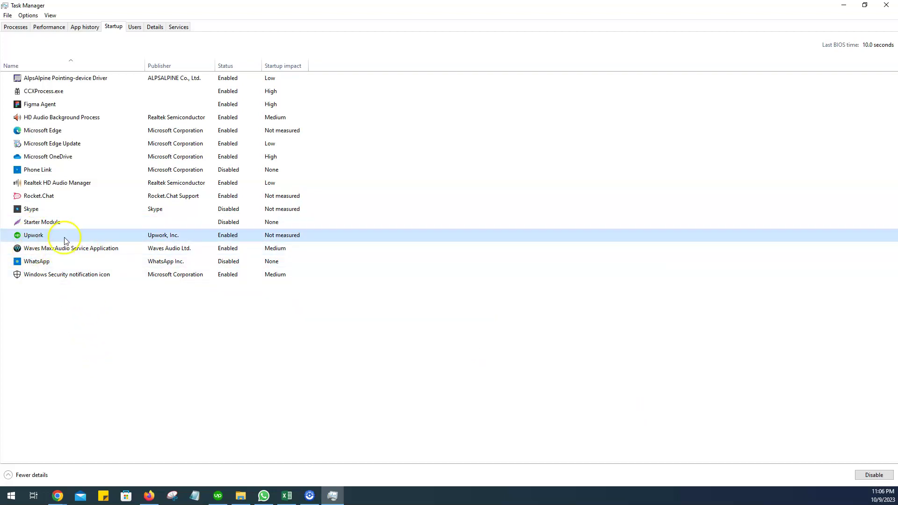
pyautogui.click(873, 475)
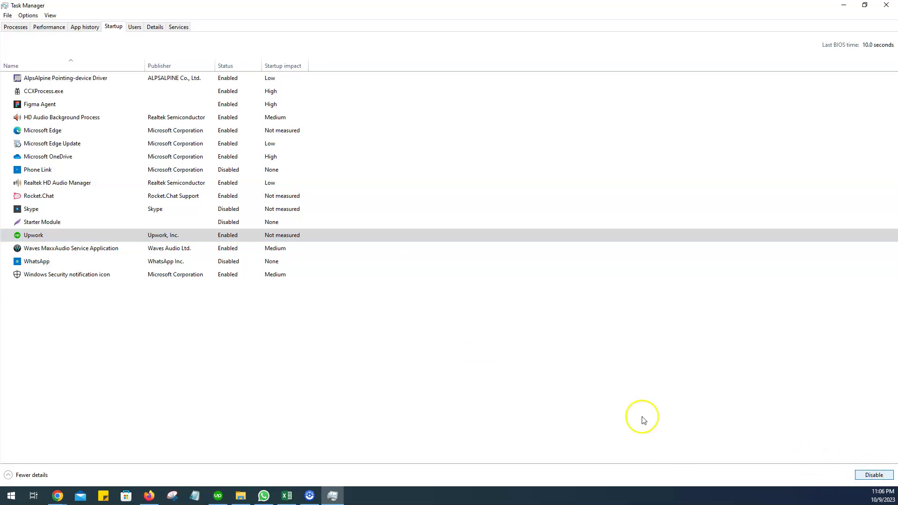
pyautogui.click(32, 261)
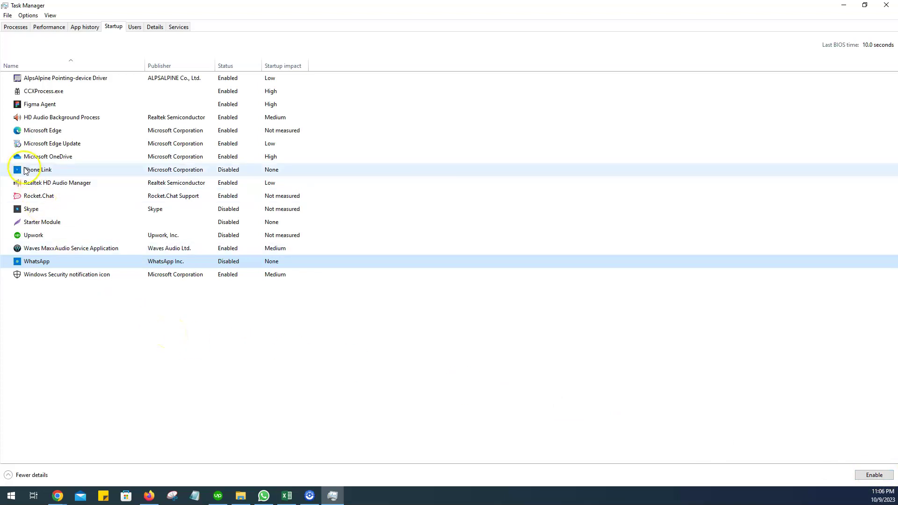
# Disable Rocket.Chat and Microsoft Edge as startup apps
pyautogui.click(31, 199)
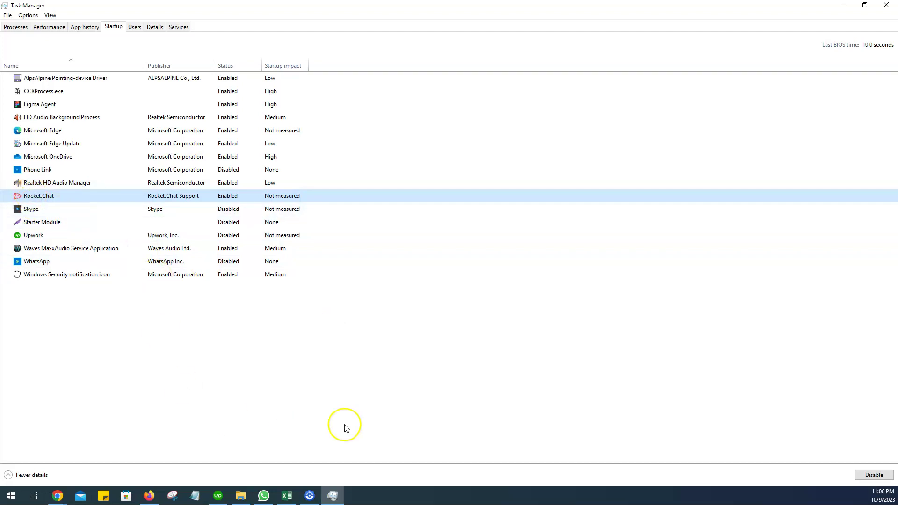
pyautogui.click(881, 477)
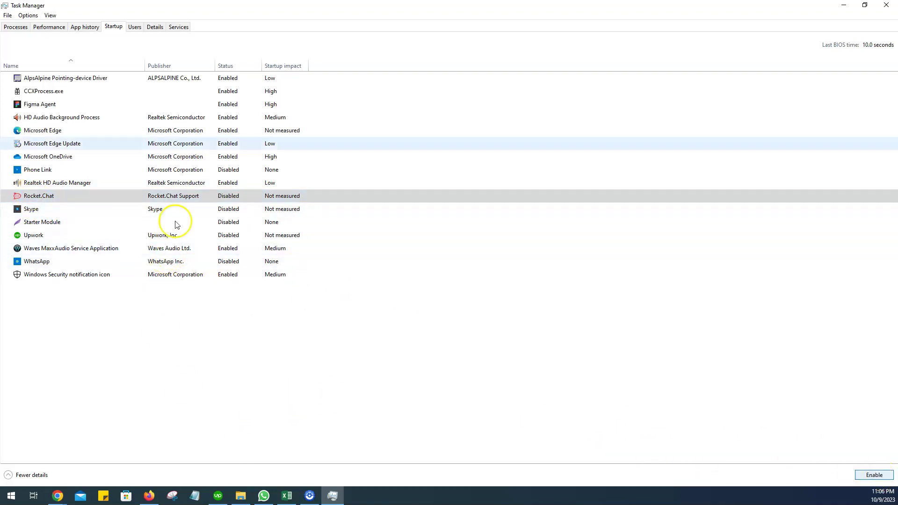
pyautogui.click(35, 137)
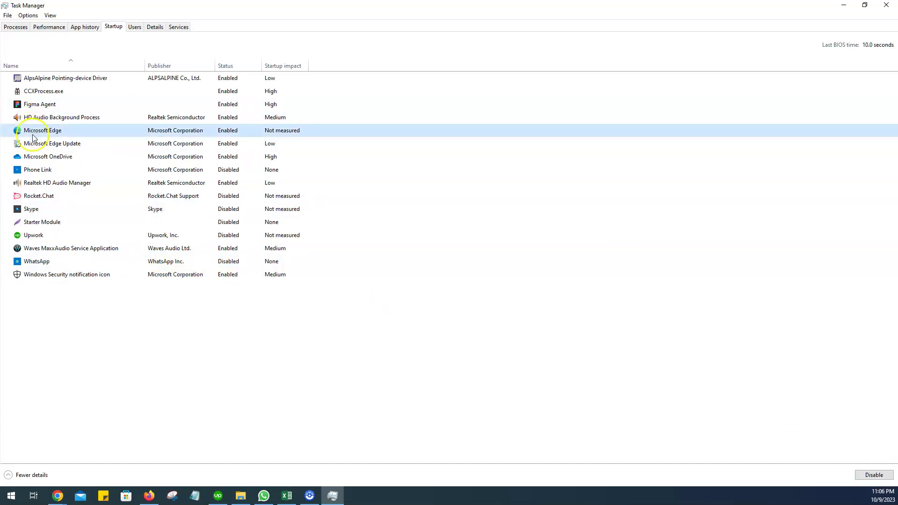
pyautogui.click(876, 478)
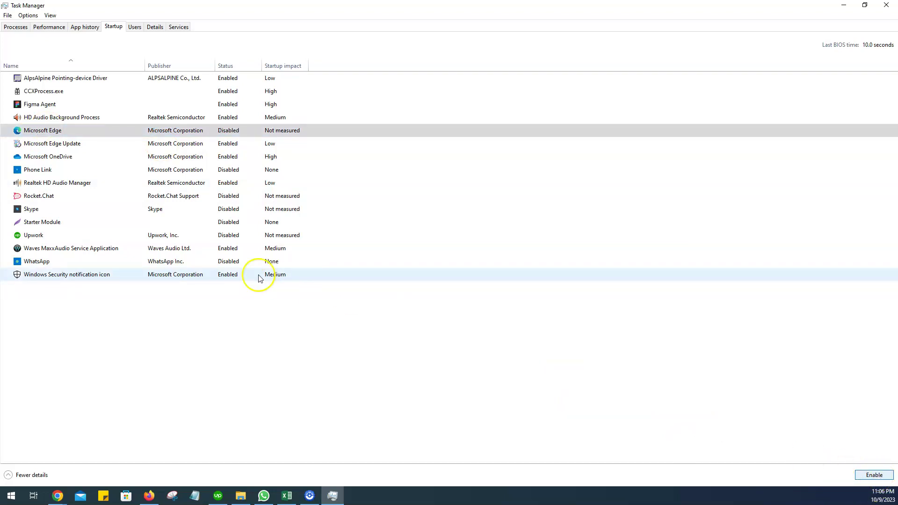
# Review the Phone Link, Realtek HD Audio Manager, Rocket.Chat and WhatsApp entries
pyautogui.click(45, 172)
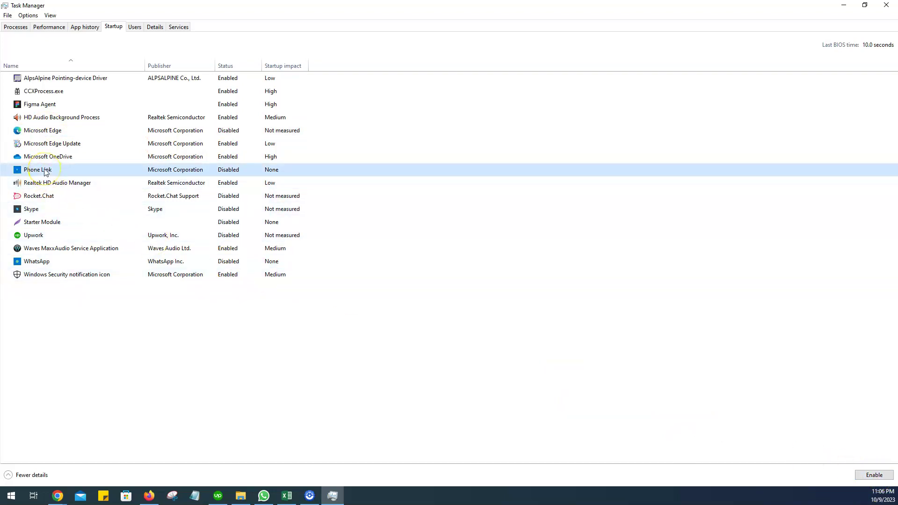
pyautogui.click(38, 187)
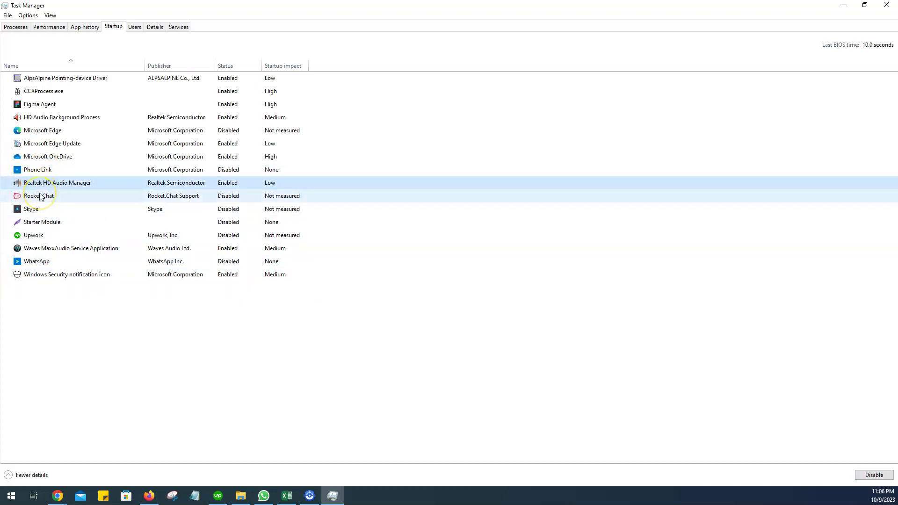
pyautogui.click(41, 197)
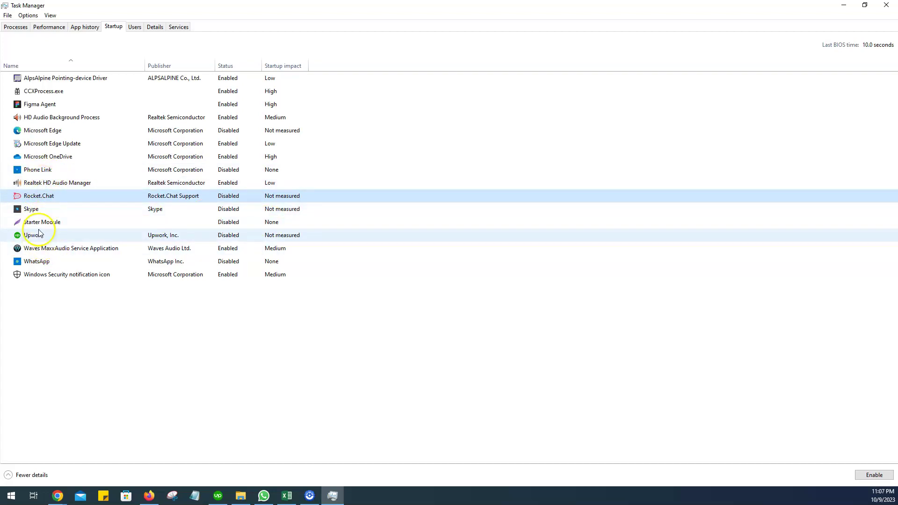
pyautogui.click(39, 262)
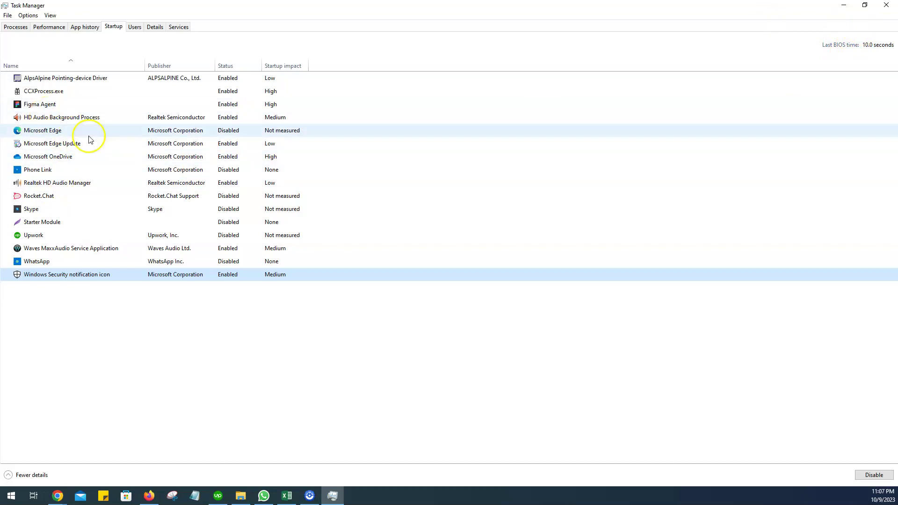
# View the CPU, memory and Disk 0 performance graphs
pyautogui.click(52, 28)
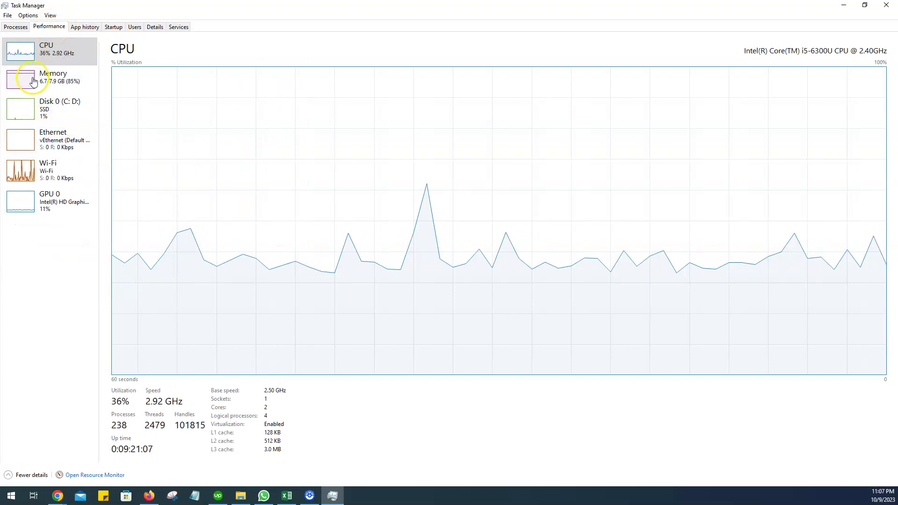
pyautogui.click(73, 83)
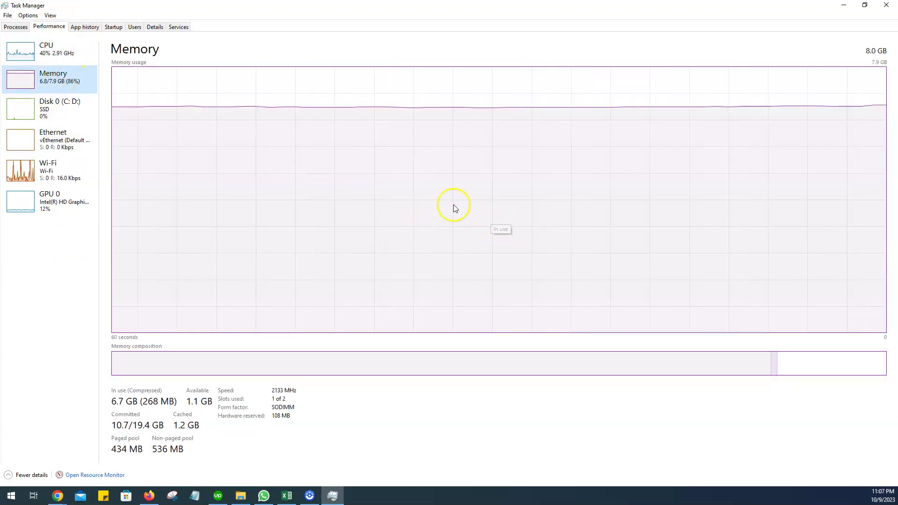
pyautogui.click(66, 106)
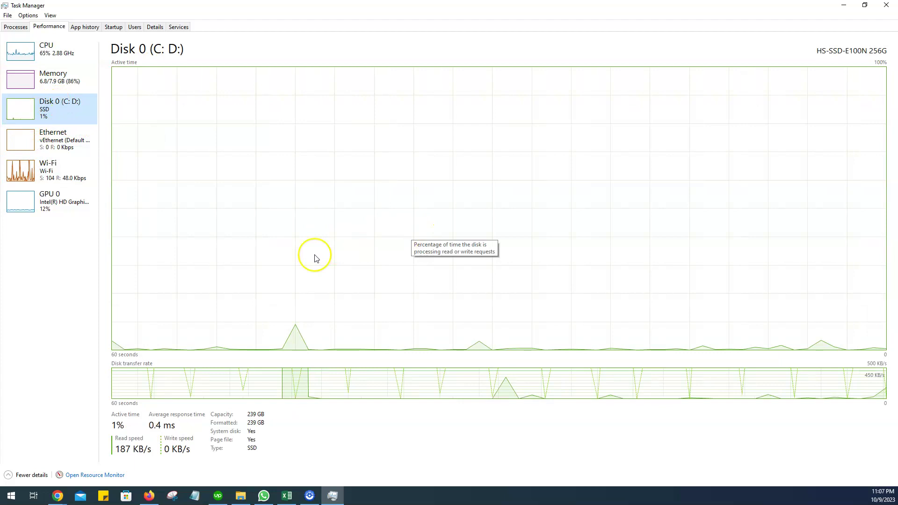
pyautogui.click(243, 418)
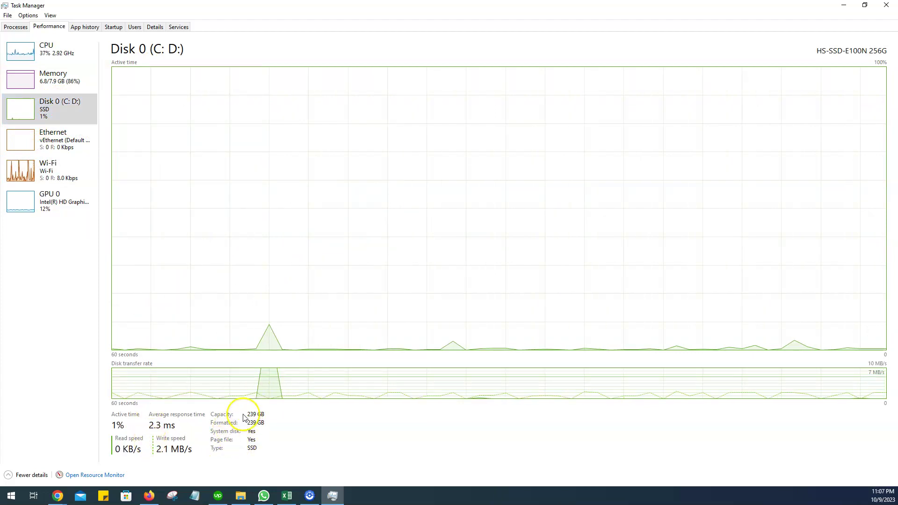
# View the Ethernet, Wi-Fi and GPU 0 performance graphs
pyautogui.click(69, 146)
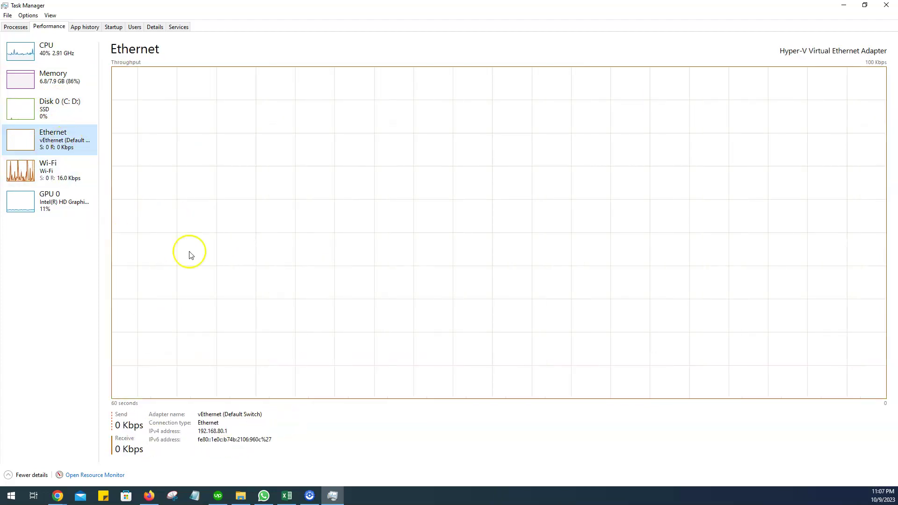
pyautogui.press('Down')
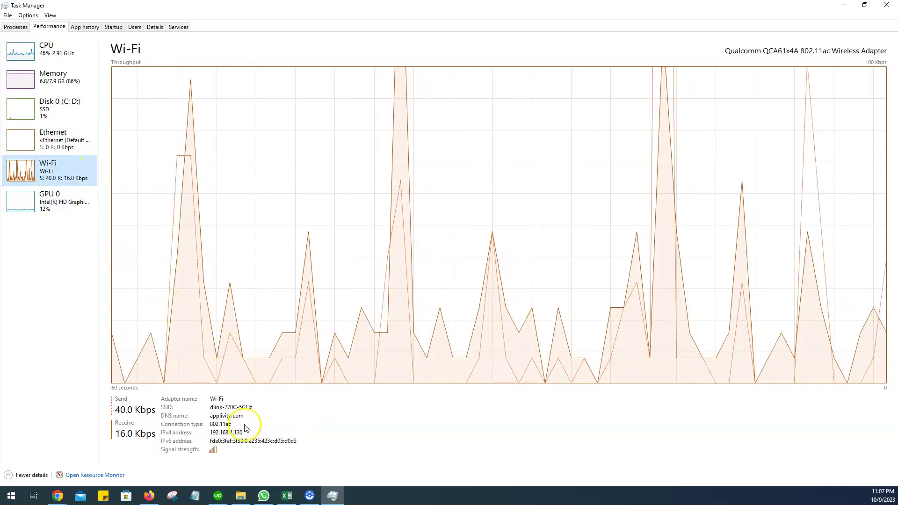
pyautogui.click(222, 408)
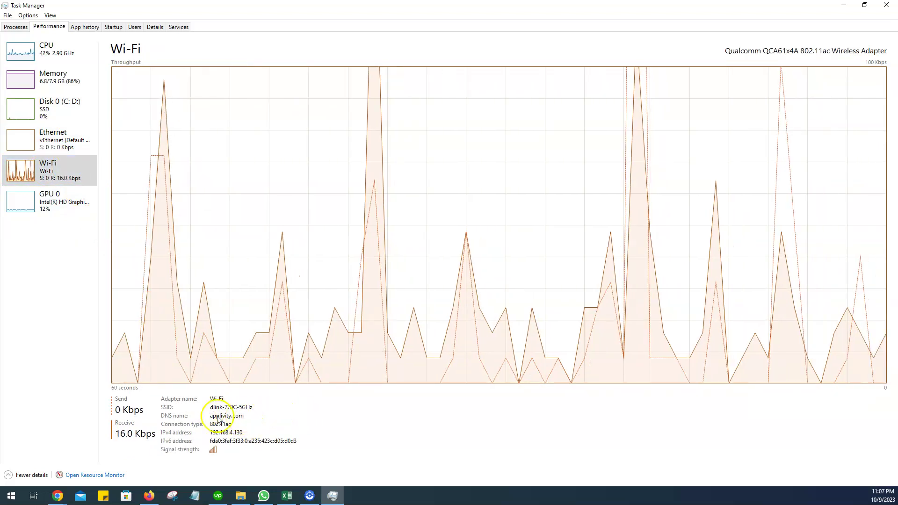
pyautogui.click(44, 199)
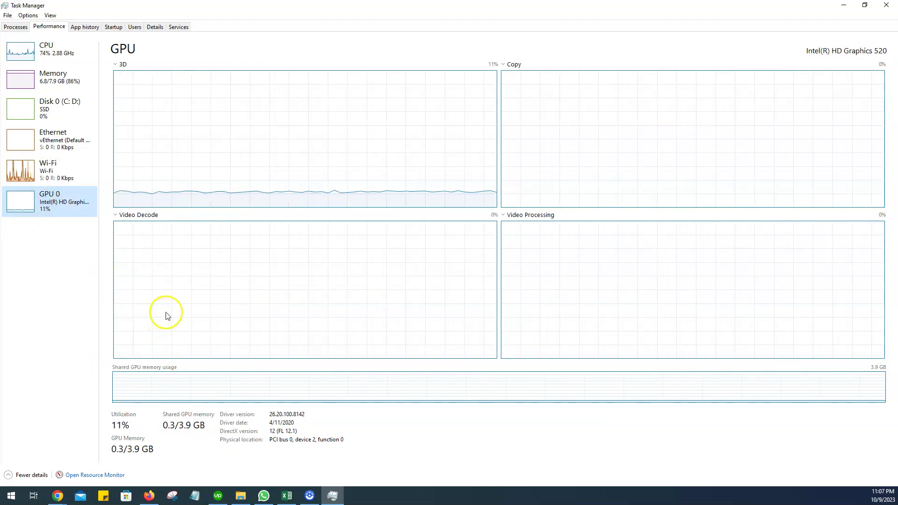
# In the Processes list, end the first PDFescape Desktop process
pyautogui.click(23, 29)
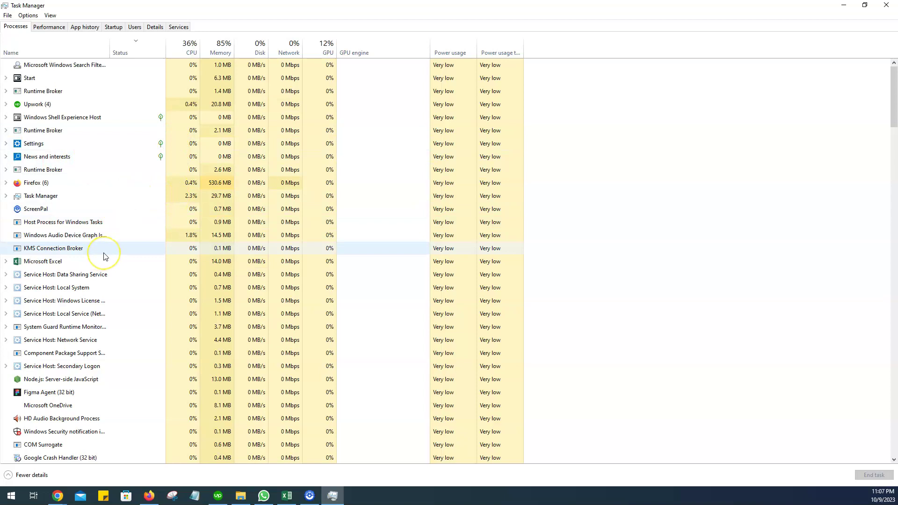
pyautogui.scroll(-2, 103, 256)
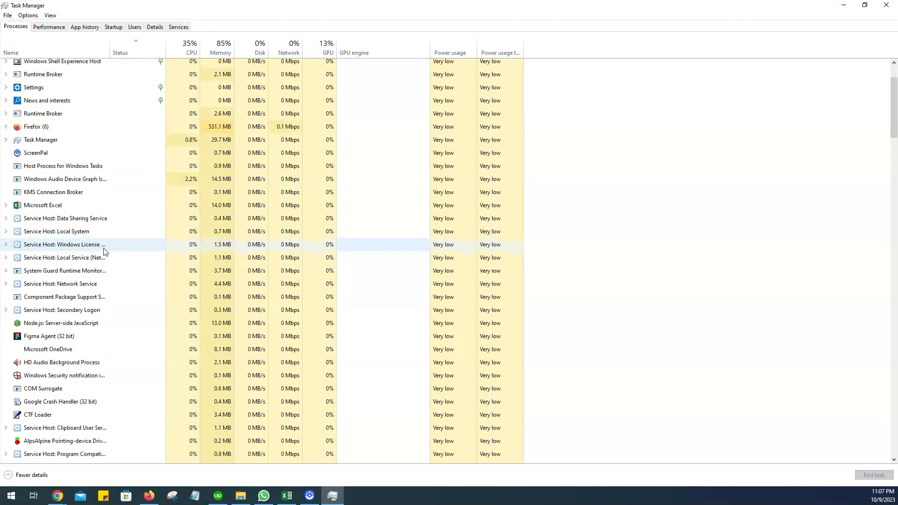
pyautogui.scroll(-3, 104, 256)
pyautogui.scroll(-3, 104, 254)
pyautogui.scroll(-3, 95, 257)
pyautogui.scroll(-1, 93, 255)
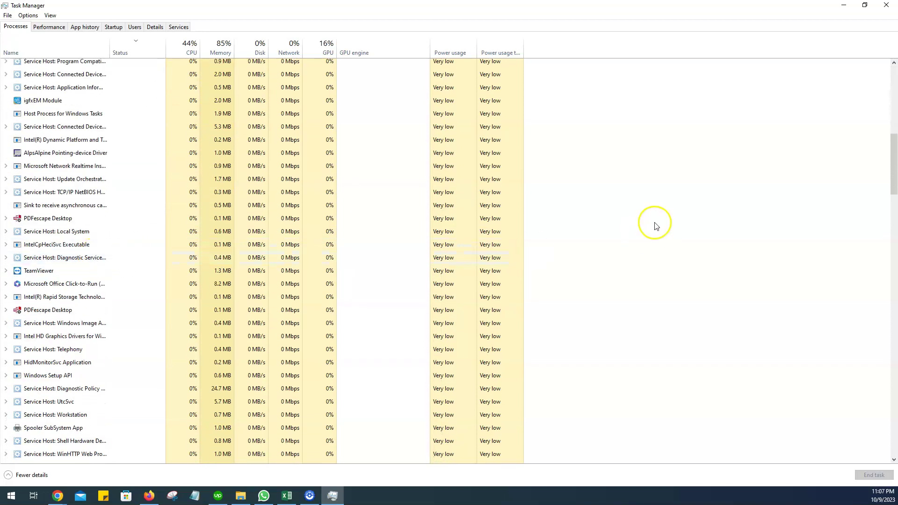
pyautogui.click(50, 222)
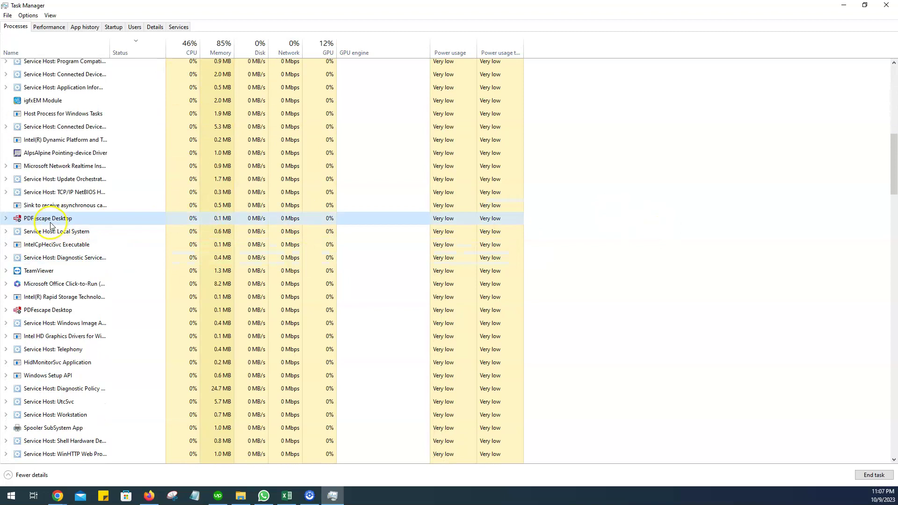
pyautogui.click(5, 219)
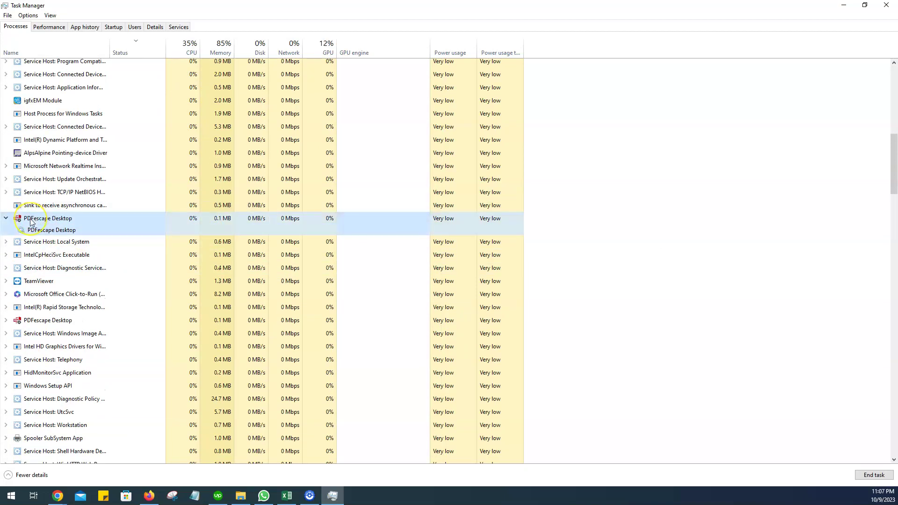
pyautogui.click(861, 480)
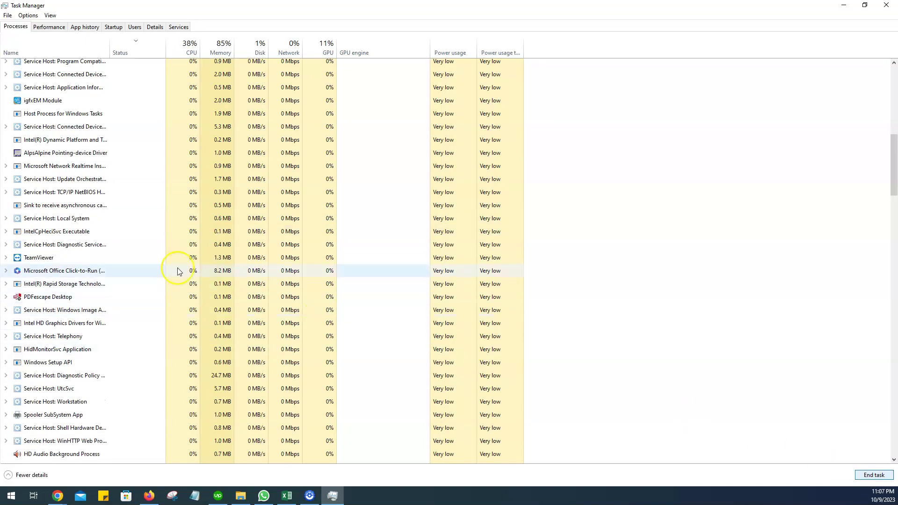
# End the TeamViewer process and the second PDFescape Desktop process
pyautogui.click(58, 258)
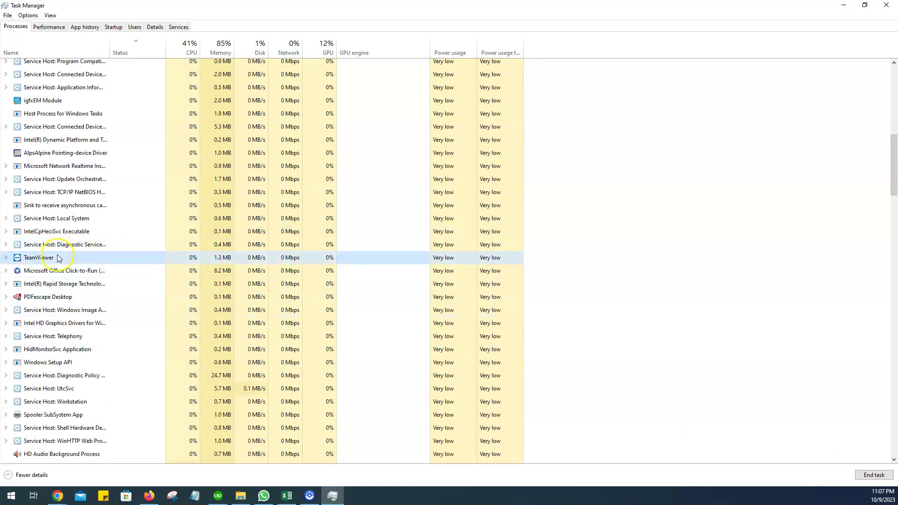
pyautogui.click(870, 475)
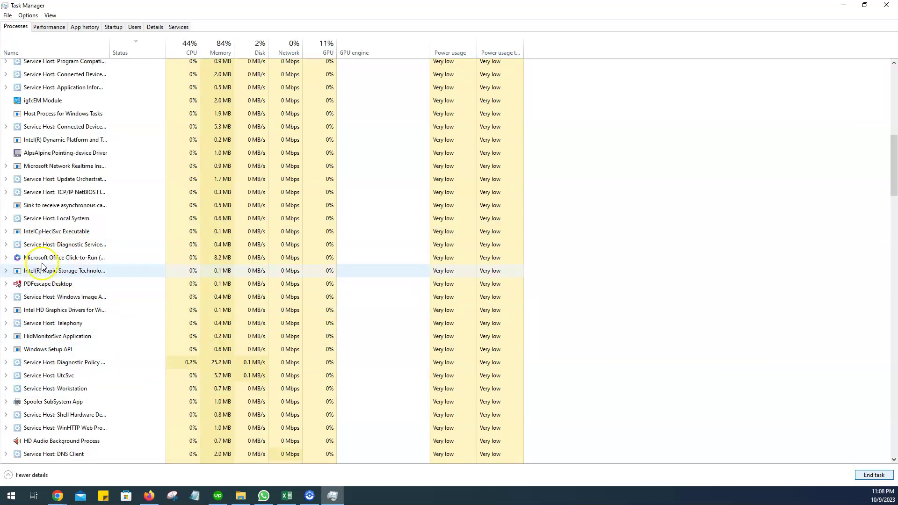
pyautogui.click(32, 284)
pyautogui.click(872, 474)
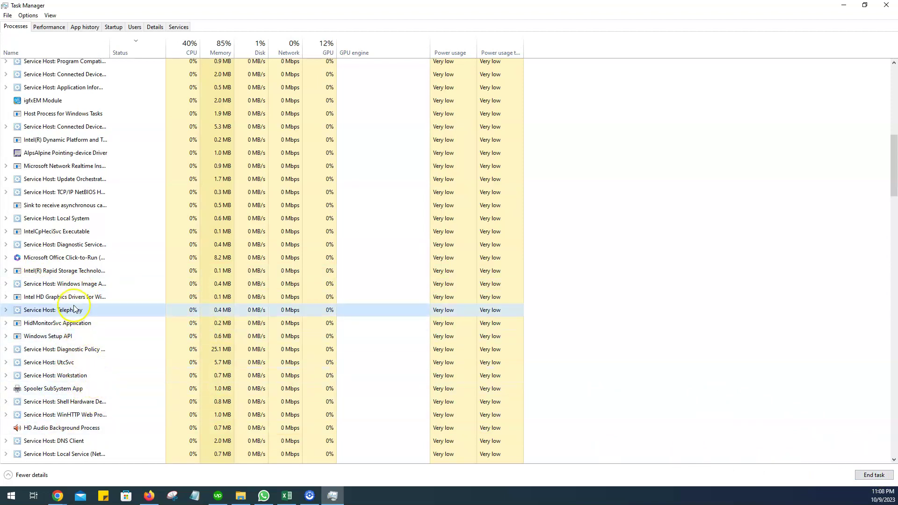
pyautogui.scroll(2, 66, 305)
pyautogui.scroll(2, 46, 240)
pyautogui.scroll(3, 45, 211)
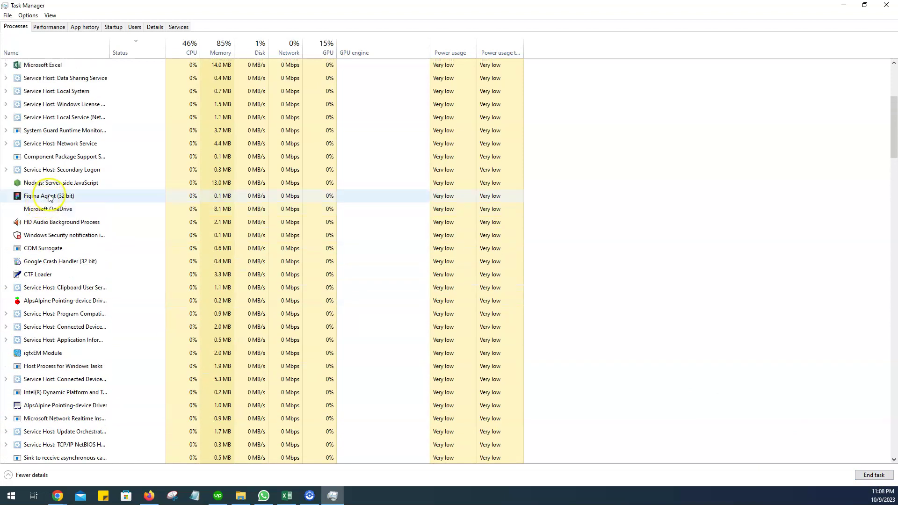
pyautogui.scroll(2, 50, 197)
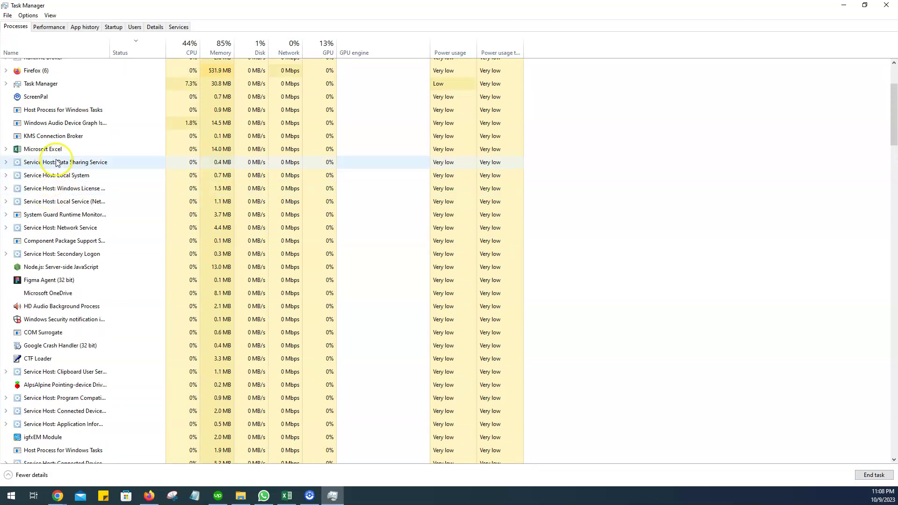
pyautogui.scroll(1, 54, 151)
pyautogui.scroll(1, 34, 141)
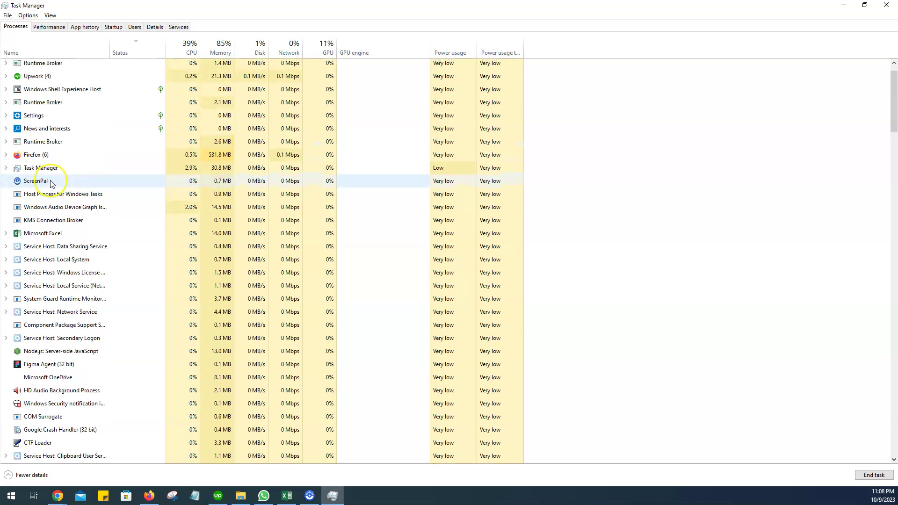
pyautogui.scroll(1, 36, 165)
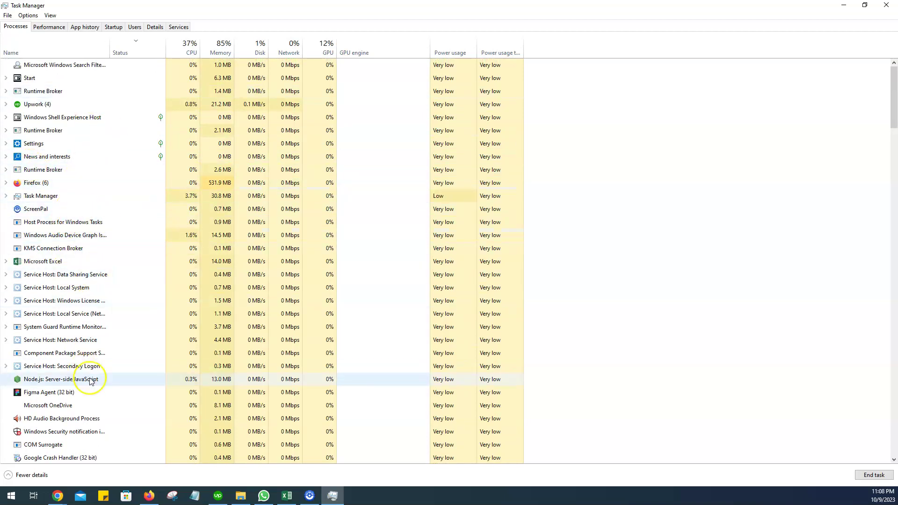
pyautogui.scroll(-2, 77, 351)
pyautogui.scroll(-4, 70, 337)
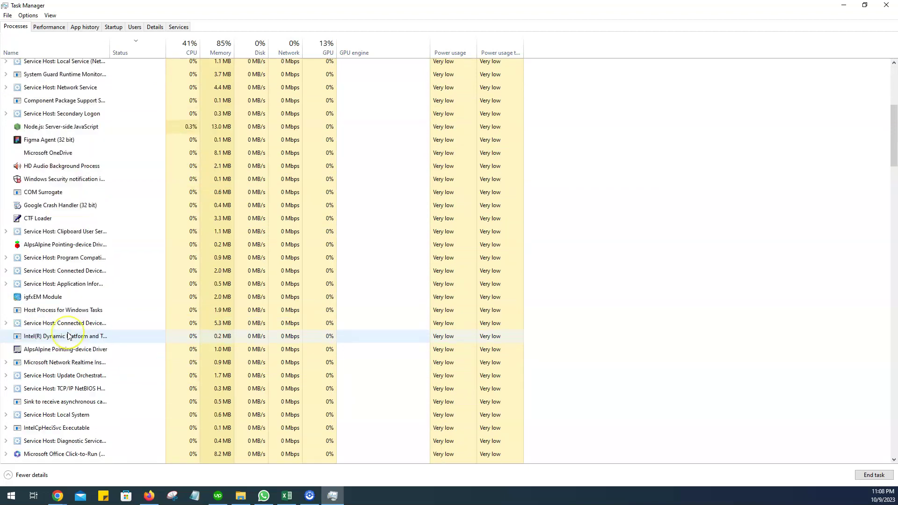
pyautogui.scroll(-2, 67, 334)
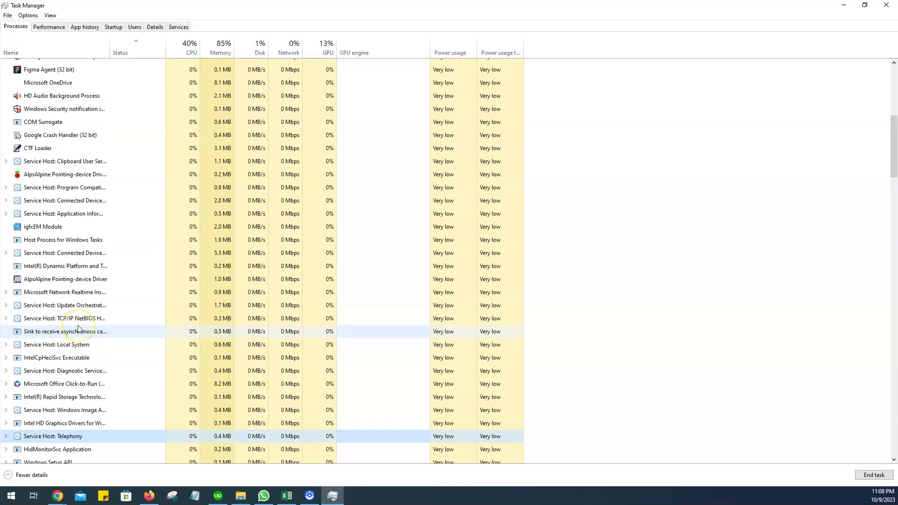
pyautogui.scroll(-1, 62, 322)
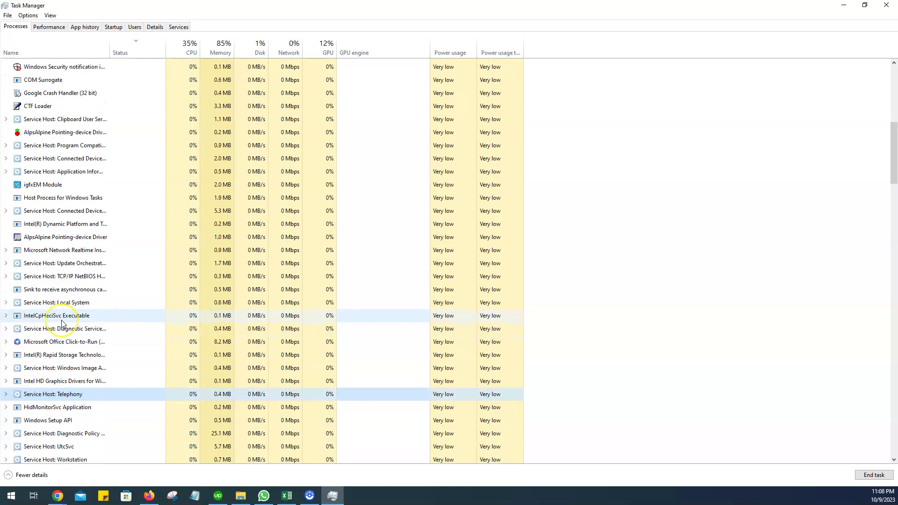
pyautogui.scroll(2, 62, 322)
pyautogui.scroll(4, 62, 323)
pyautogui.scroll(2, 62, 324)
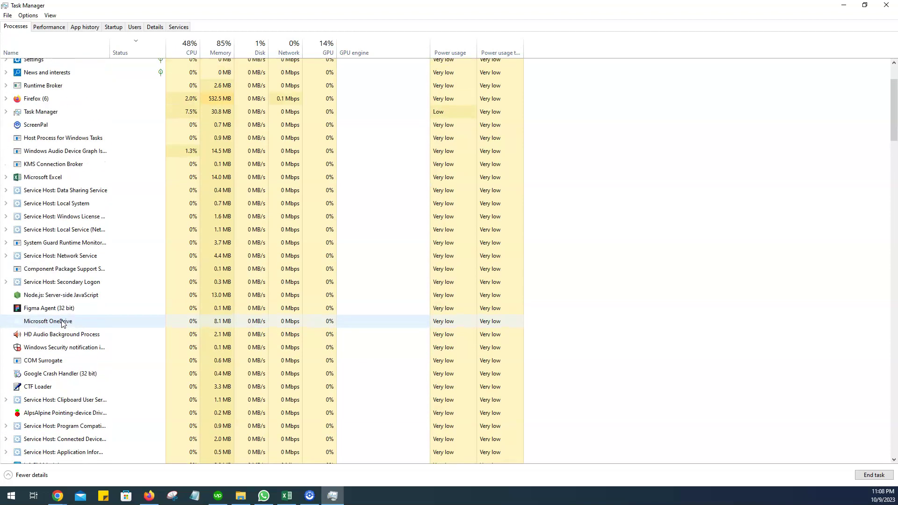
pyautogui.scroll(2, 62, 322)
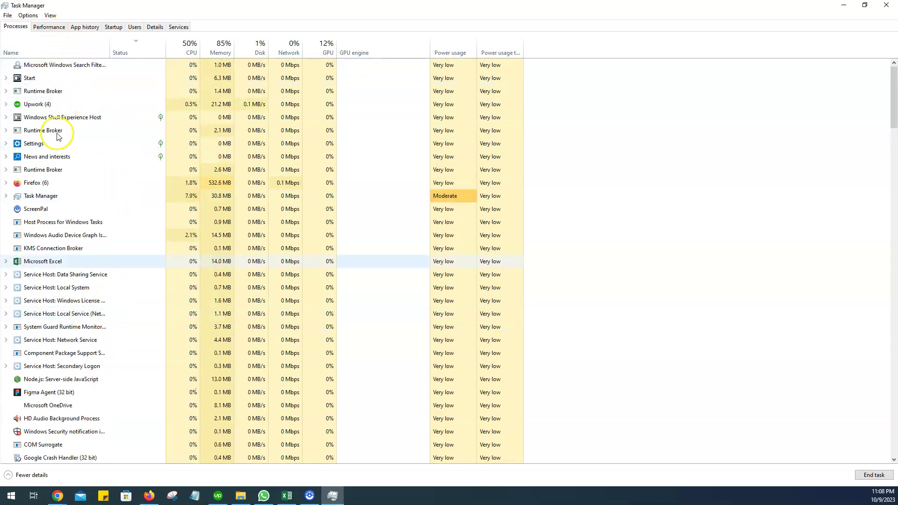